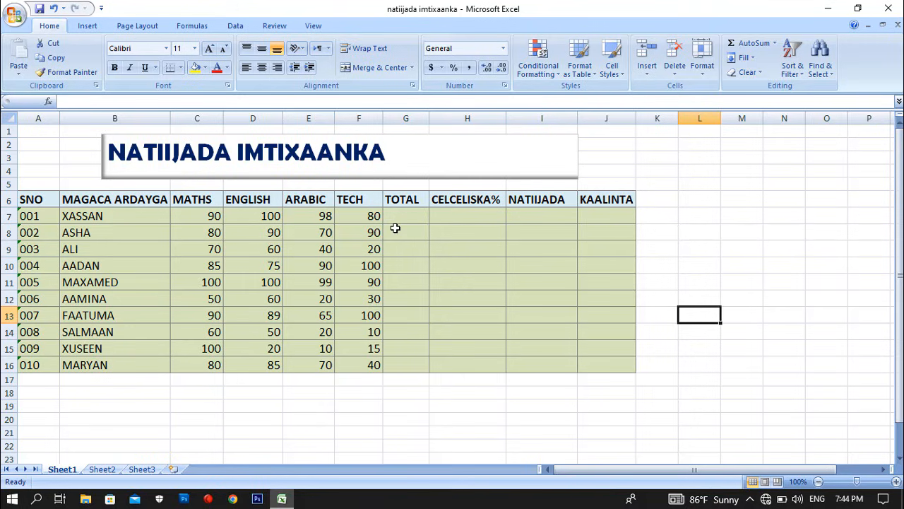
Enter =SUM(C7:F7) in cell G7 to total the first student's four subject marks.
{"action": "left_click", "coordinate": [397, 216]}
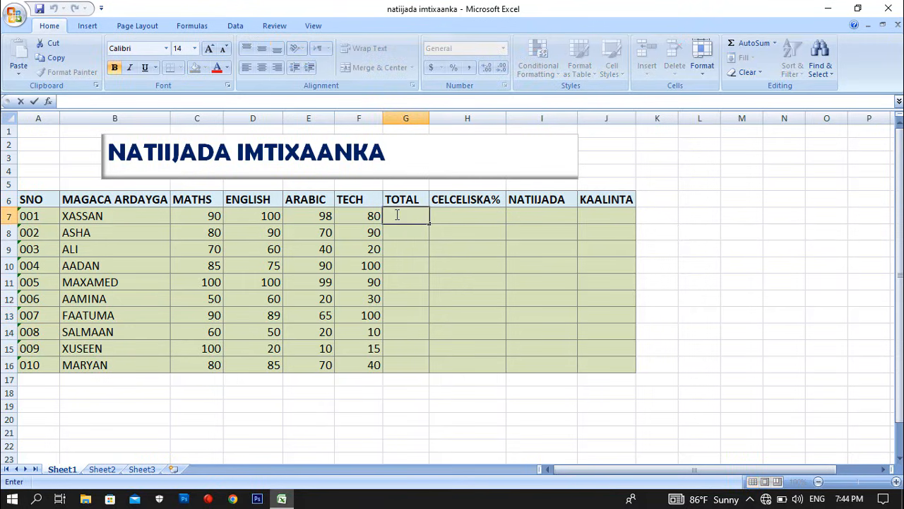
{"action": "left_click", "coordinate": [396, 217]}
{"action": "type", "text": "="}
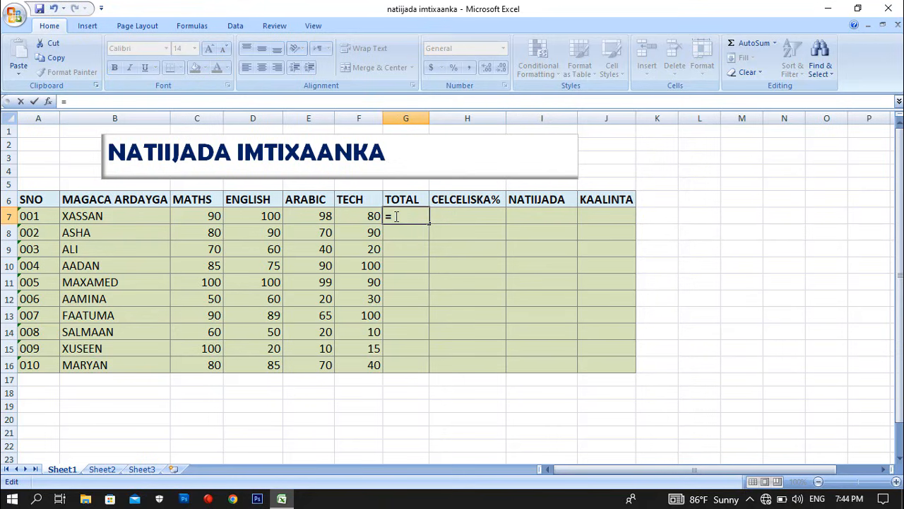
{"action": "type", "text": "sum"}
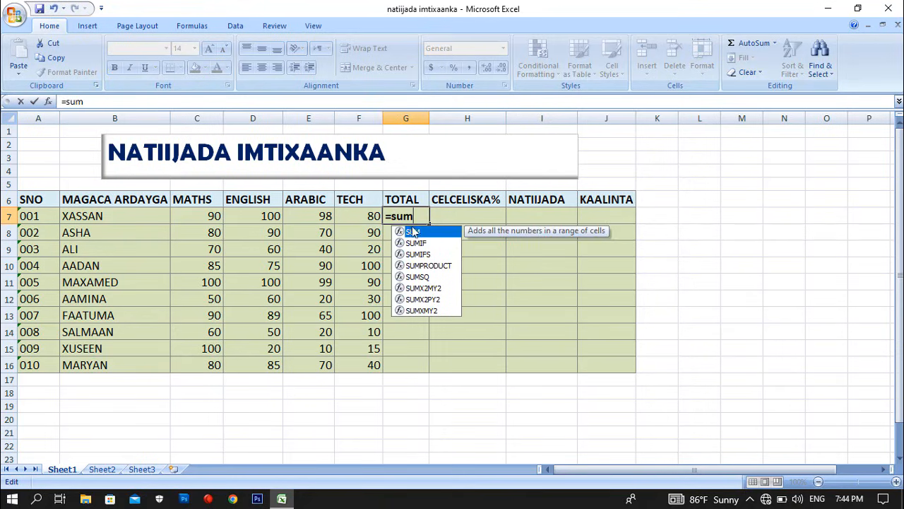
{"action": "double_click", "coordinate": [420, 233]}
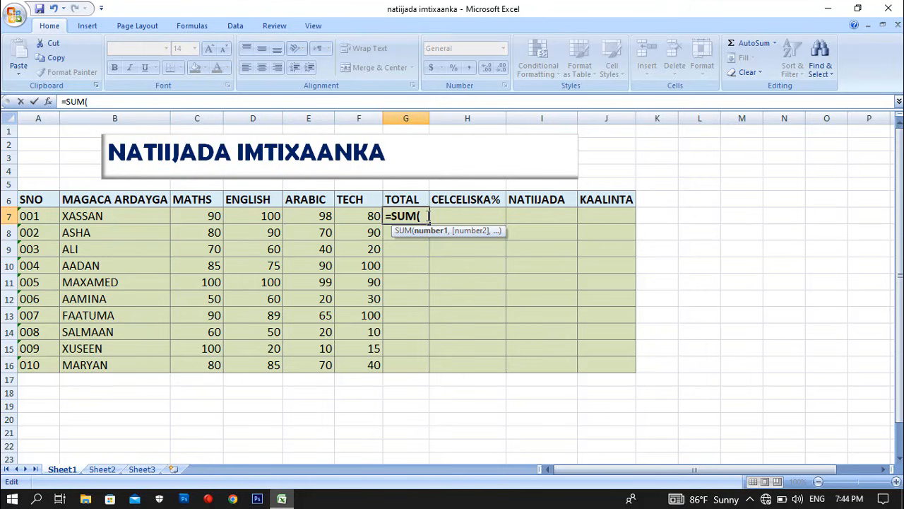
{"action": "left_click", "coordinate": [212, 217]}
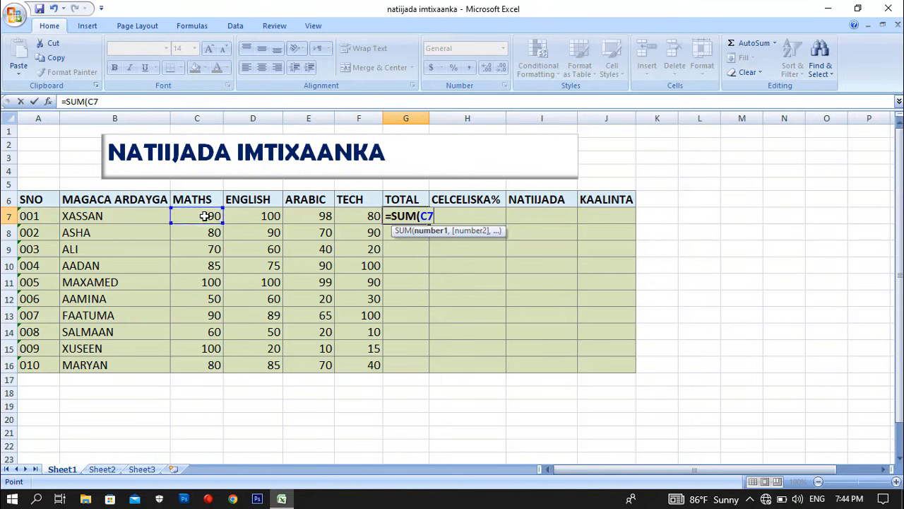
{"action": "left_click_drag", "start_coordinate": [210, 219], "coordinate": [378, 216]}
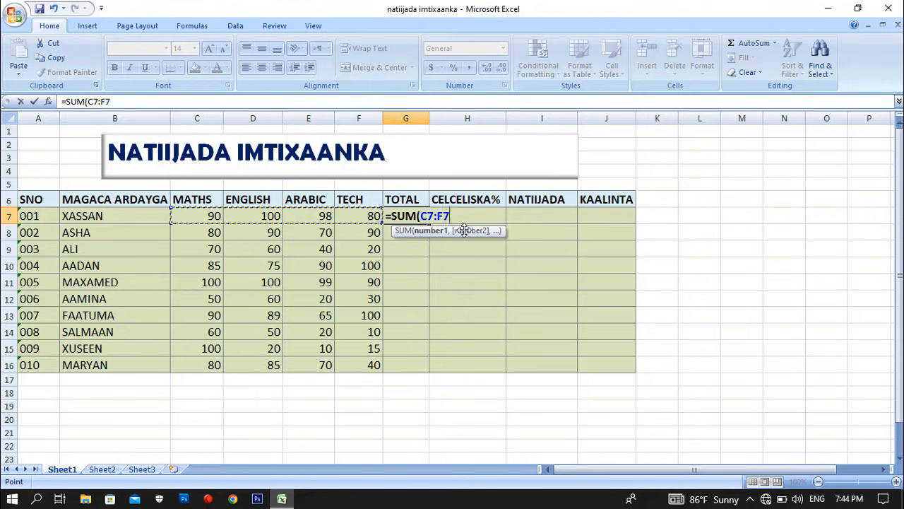
{"action": "type", "text": ")"}
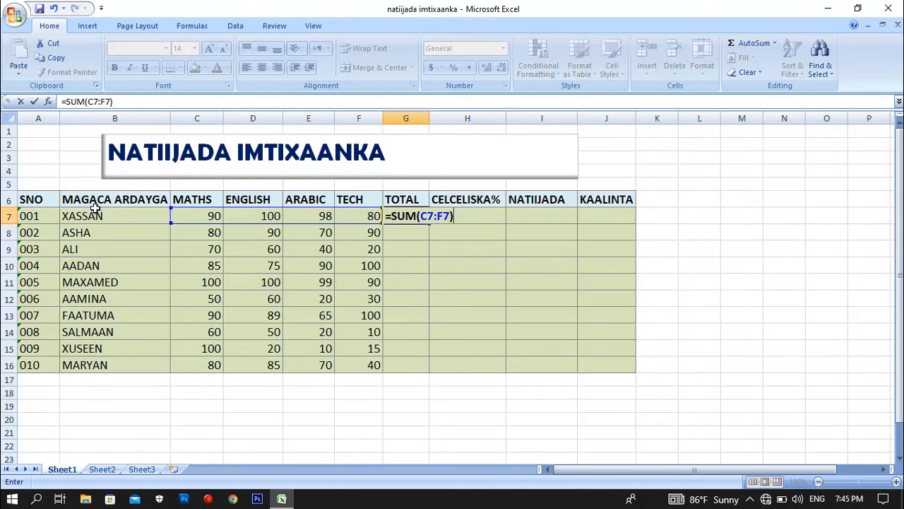
{"action": "key", "text": "Return"}
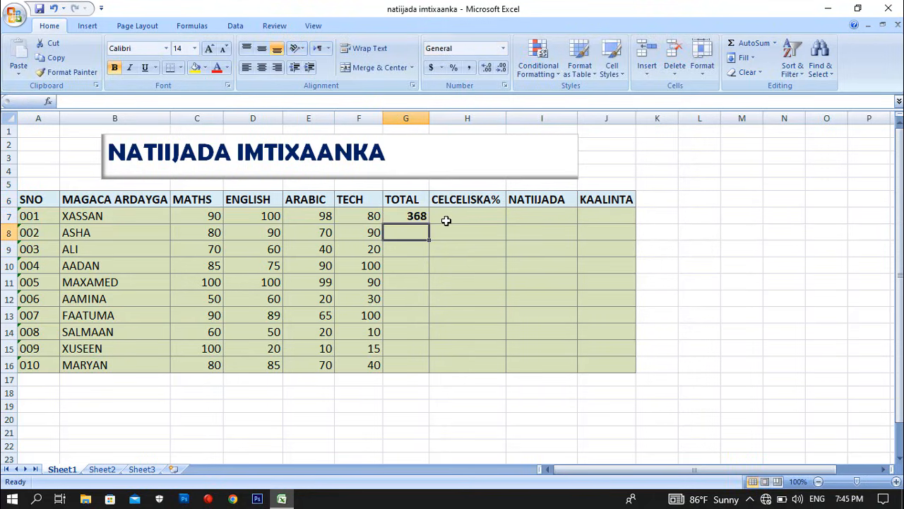
Fill the SUM formula from G7 down through G16 and check the copied formula in G8.
{"action": "left_click", "coordinate": [394, 215]}
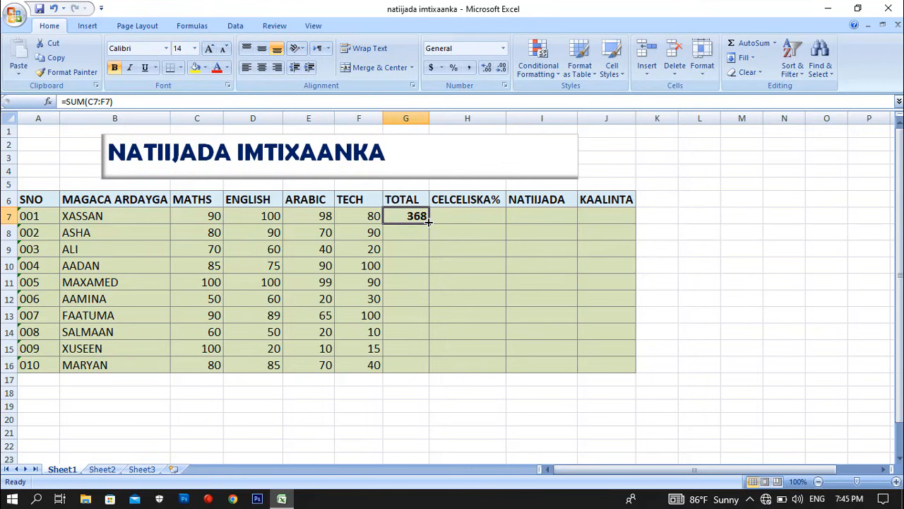
{"action": "left_click_drag", "start_coordinate": [429, 222], "coordinate": [433, 372]}
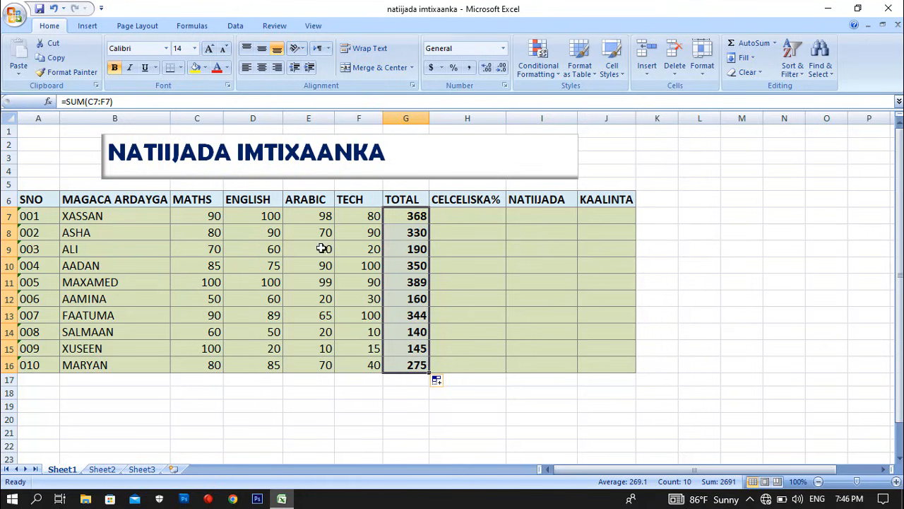
{"action": "left_click", "coordinate": [396, 232]}
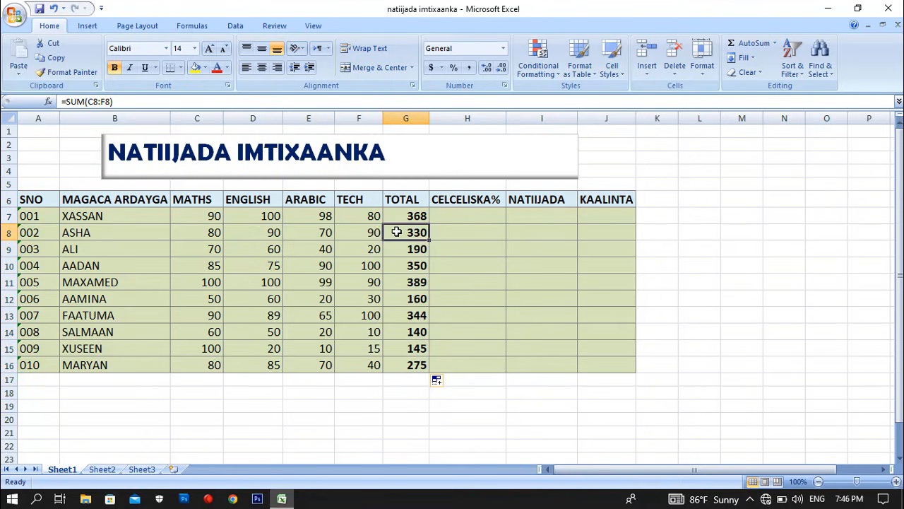
Set the first student's TECH mark in cell F7 to 90.
{"action": "double_click", "coordinate": [359, 216]}
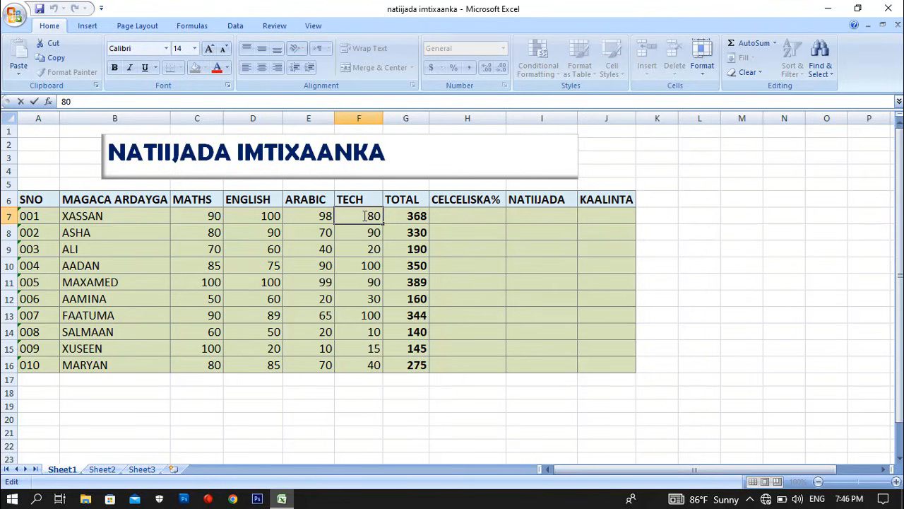
{"action": "double_click", "coordinate": [373, 216]}
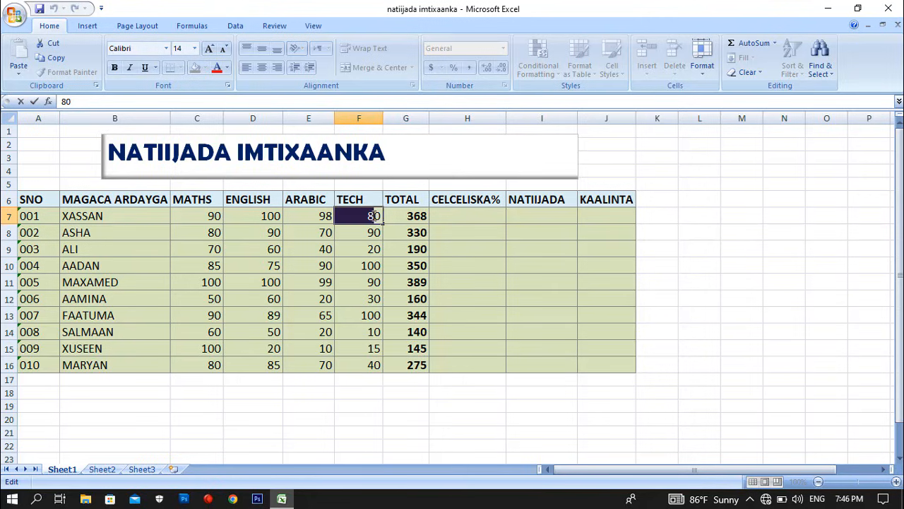
{"action": "left_click", "coordinate": [374, 215]}
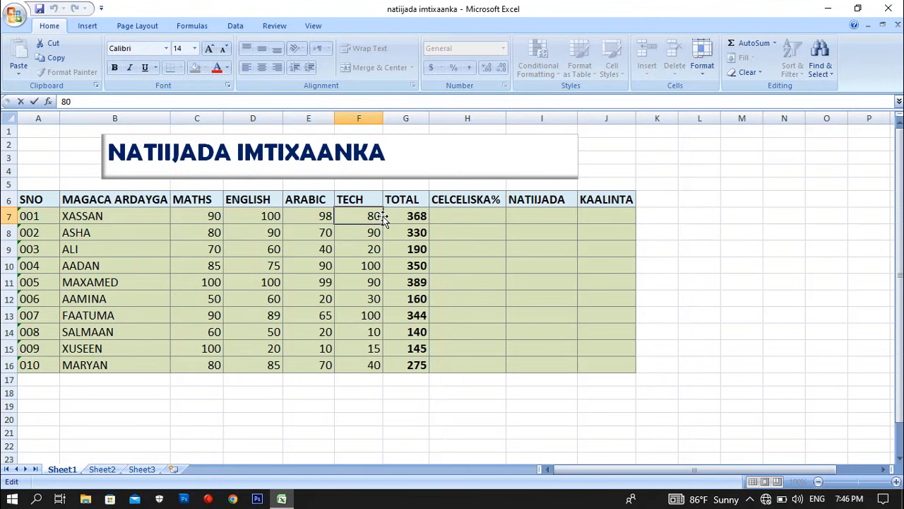
{"action": "key", "text": "BackSpace"}
{"action": "key", "text": "BackSpace"}
{"action": "type", "text": "90"}
{"action": "key", "text": "Return"}
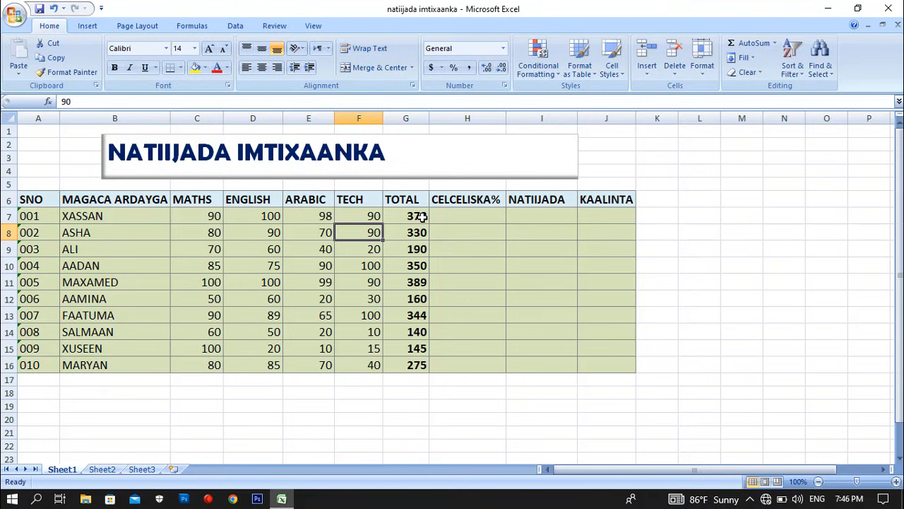
Set the second student's TECH mark in cell F8 to 80.
{"action": "double_click", "coordinate": [364, 232]}
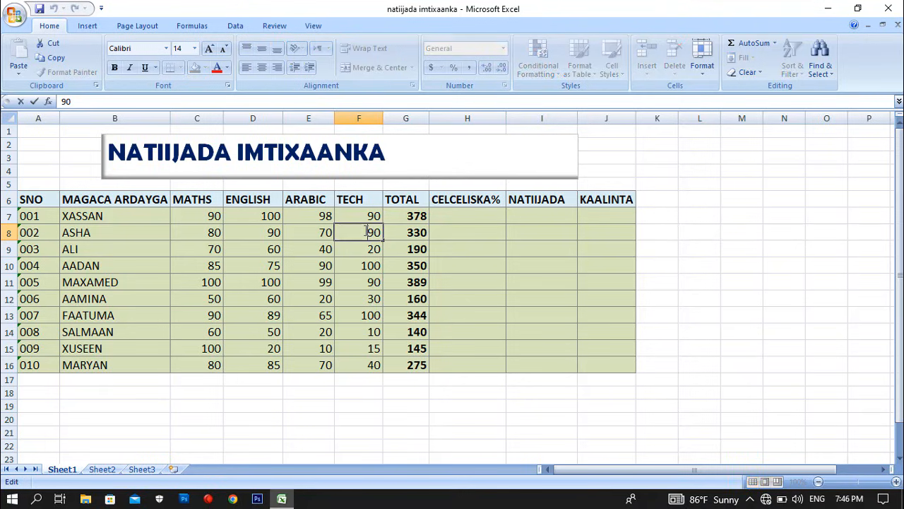
{"action": "double_click", "coordinate": [373, 232]}
{"action": "left_click", "coordinate": [375, 231]}
{"action": "key", "text": "BackSpace"}
{"action": "type", "text": "8"}
{"action": "key", "text": "Return"}
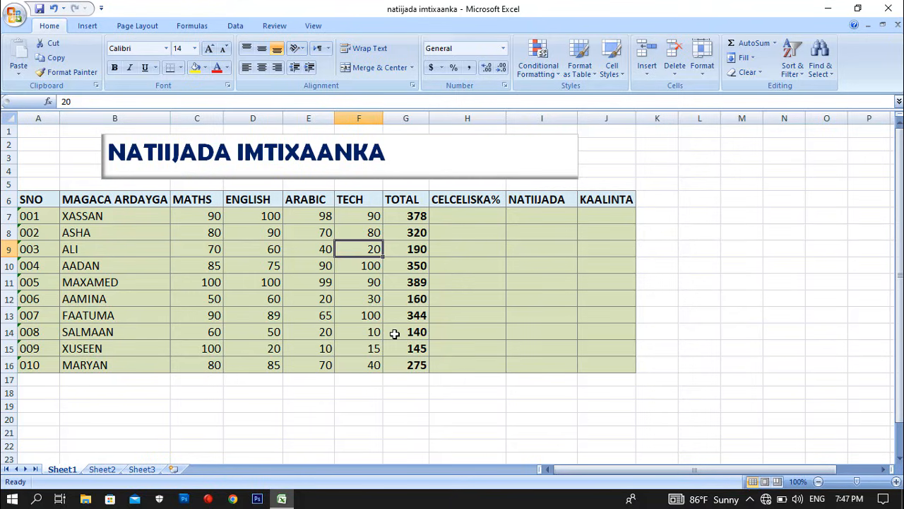
Enter =AVERAGE(G7/4) in cell H7 and fill it down the CELCELISKA% column through H16.
{"action": "left_click", "coordinate": [456, 213]}
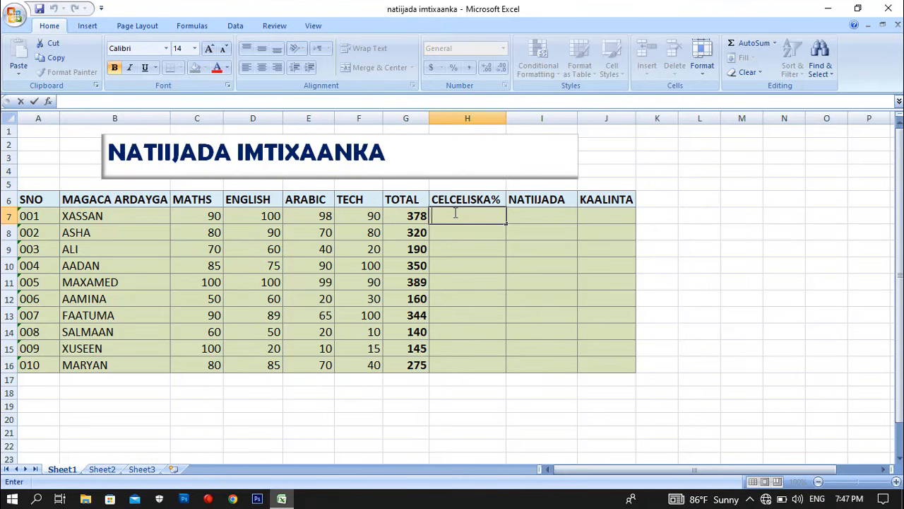
{"action": "type", "text": "=a"}
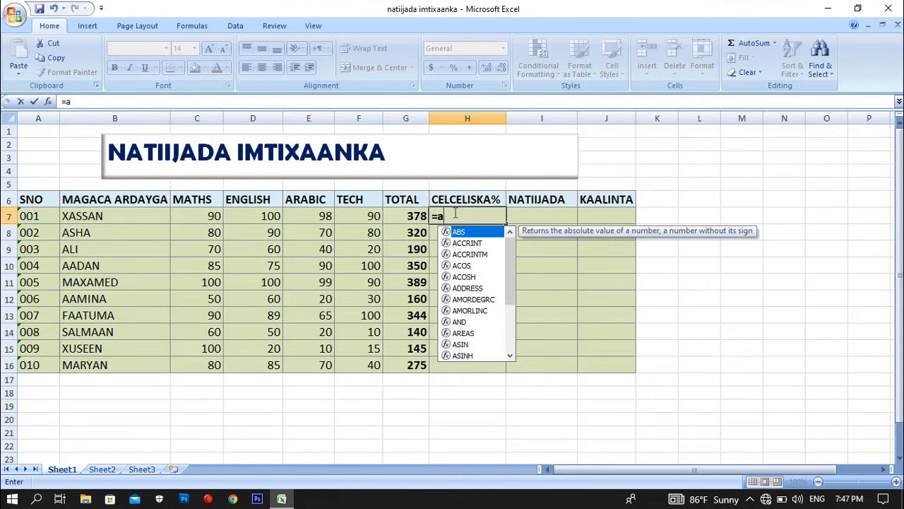
{"action": "type", "text": "v"}
{"action": "double_click", "coordinate": [475, 240]}
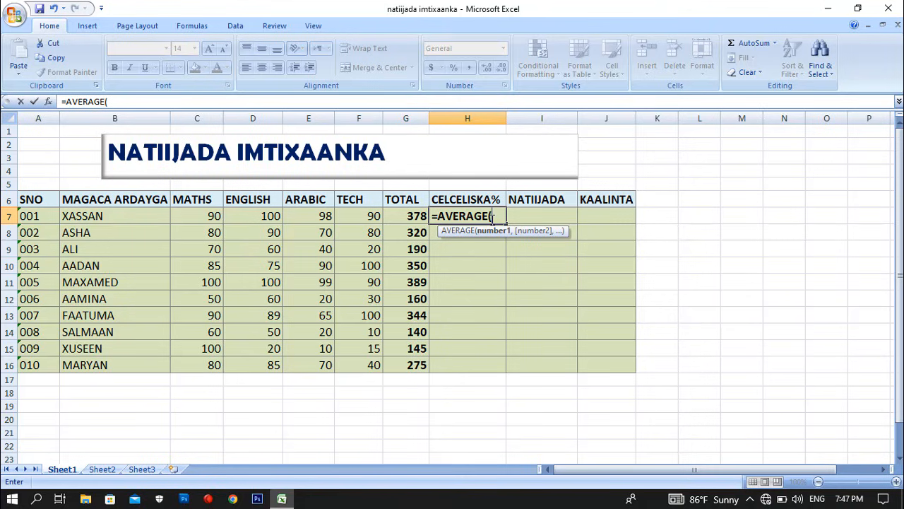
{"action": "left_click", "coordinate": [408, 219]}
{"action": "type", "text": "/"}
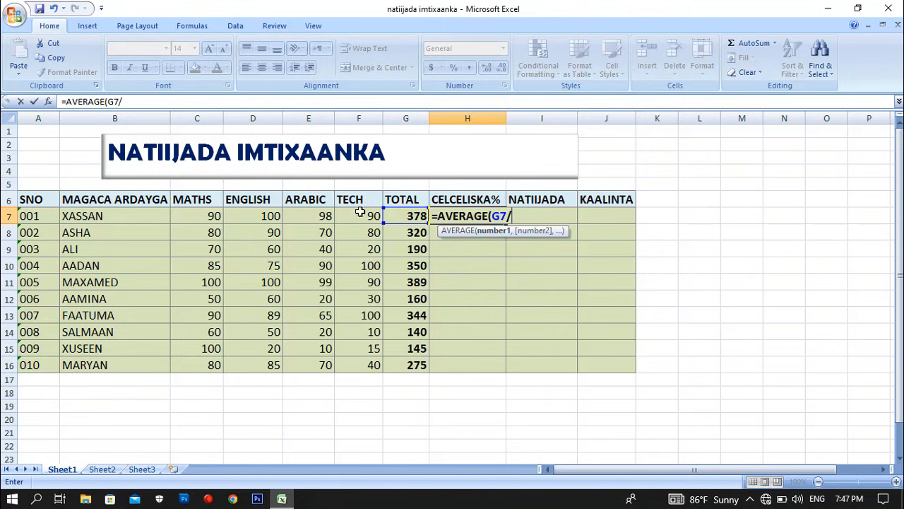
{"action": "type", "text": "4)"}
{"action": "key", "text": "Return"}
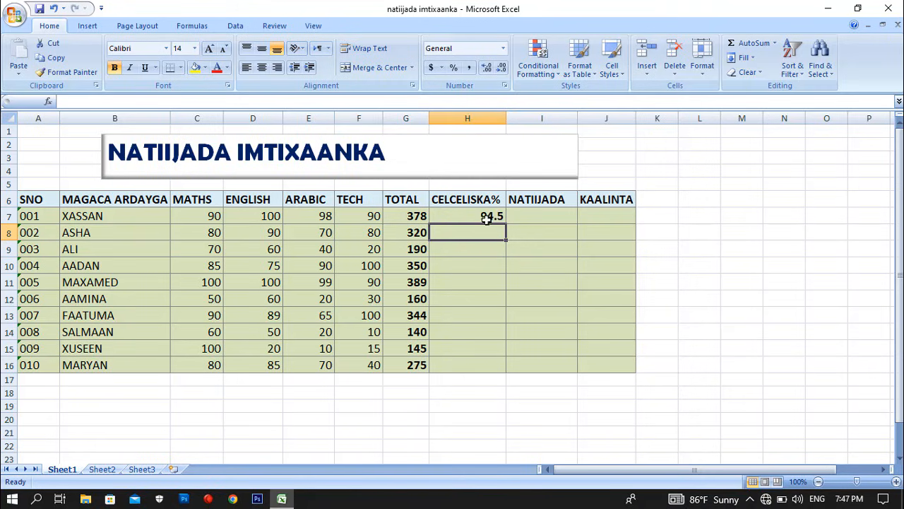
{"action": "left_click", "coordinate": [474, 217]}
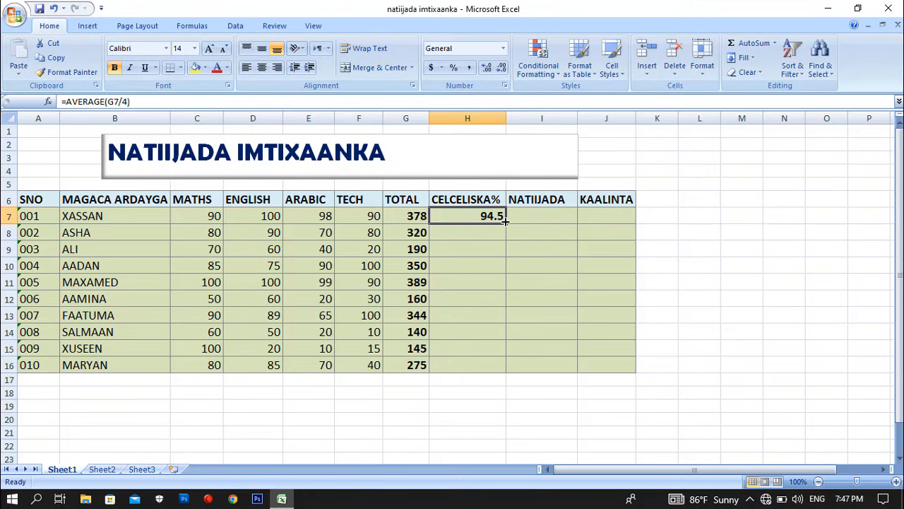
{"action": "left_click_drag", "start_coordinate": [505, 221], "coordinate": [498, 365]}
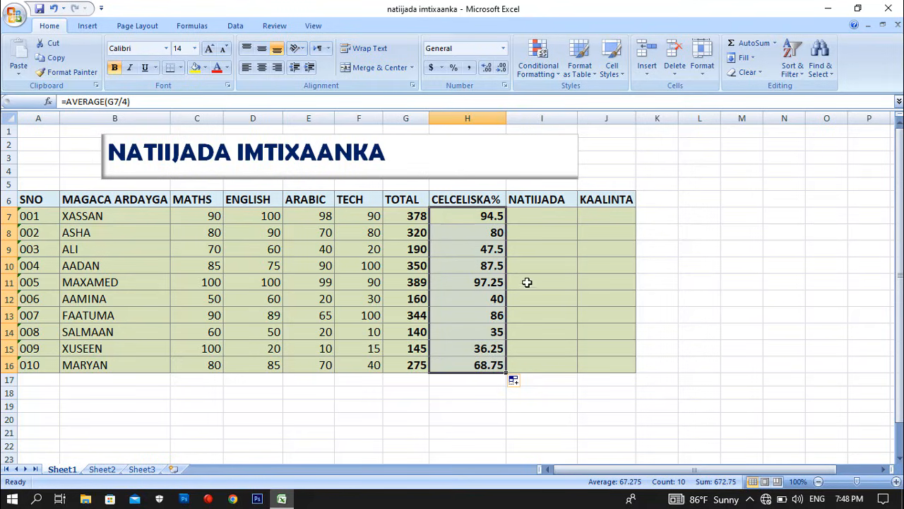
Enter =IF(H7>=50,"GUDBEY","DHACAY") in cell I7 of the NATIIJADA column.
{"action": "left_click", "coordinate": [528, 217]}
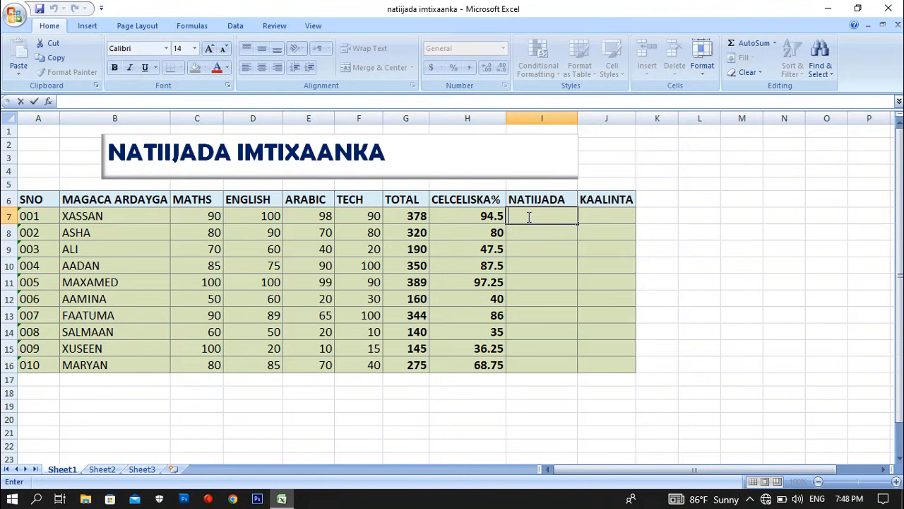
{"action": "type", "text": "="}
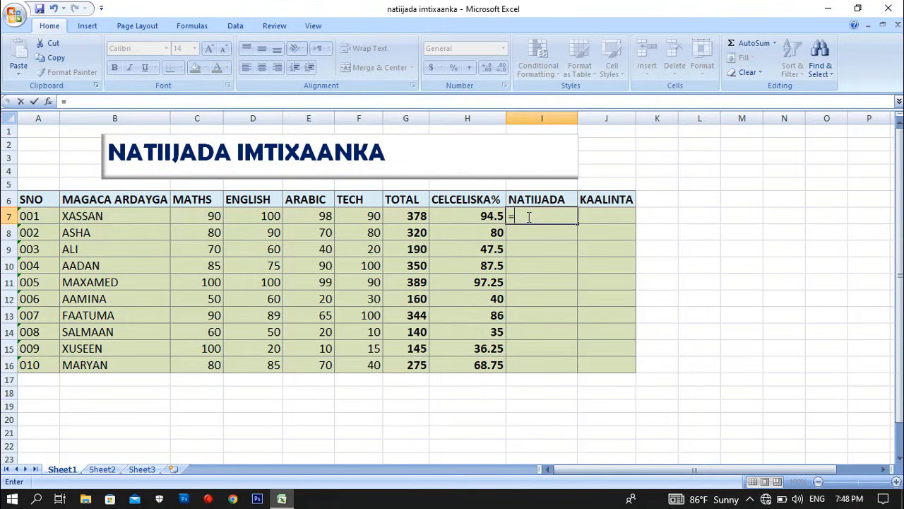
{"action": "type", "text": "if"}
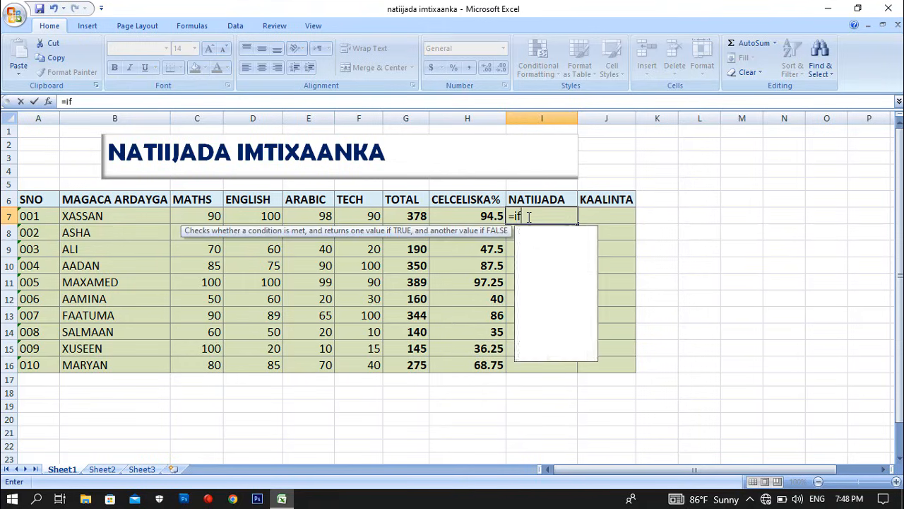
{"action": "double_click", "coordinate": [537, 233]}
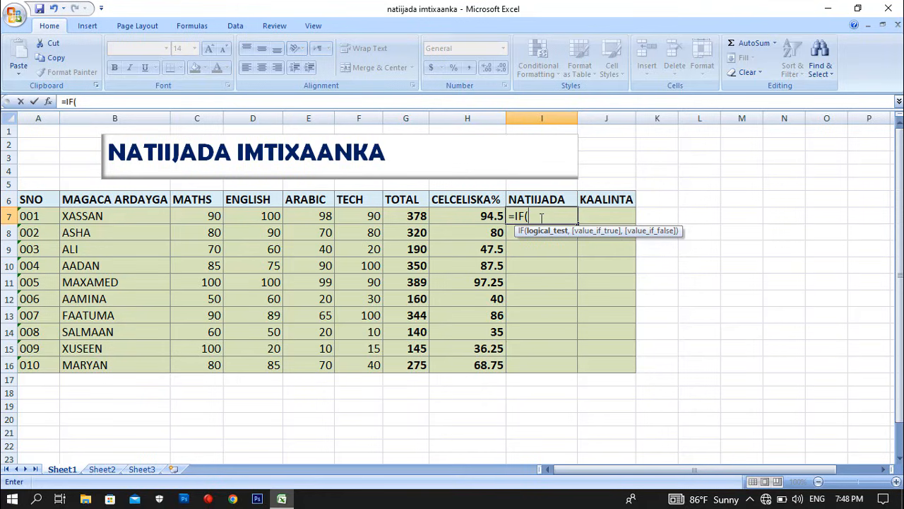
{"action": "left_click", "coordinate": [466, 216]}
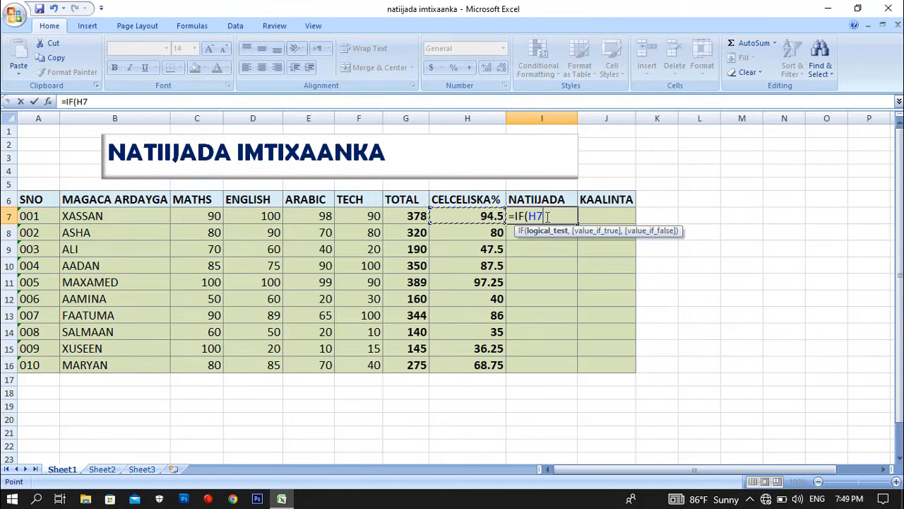
{"action": "type", "text": ">"}
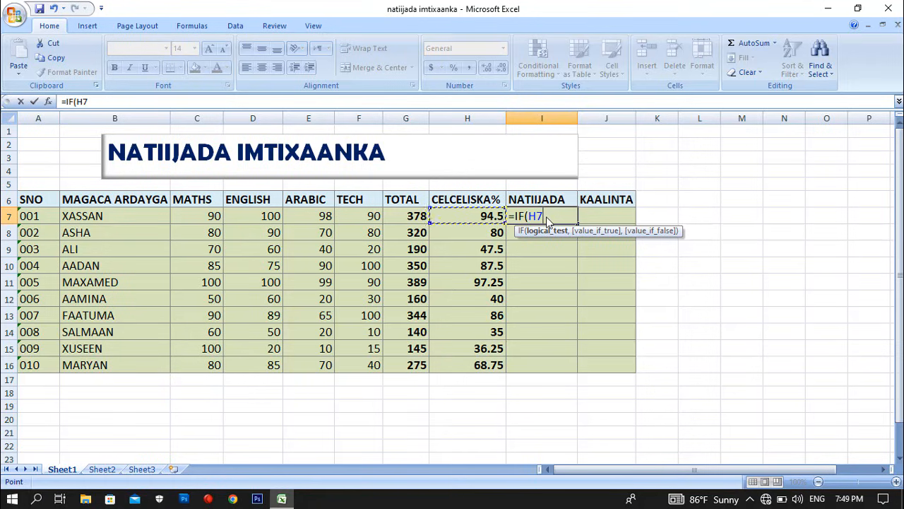
{"action": "type", "text": "=50,"}
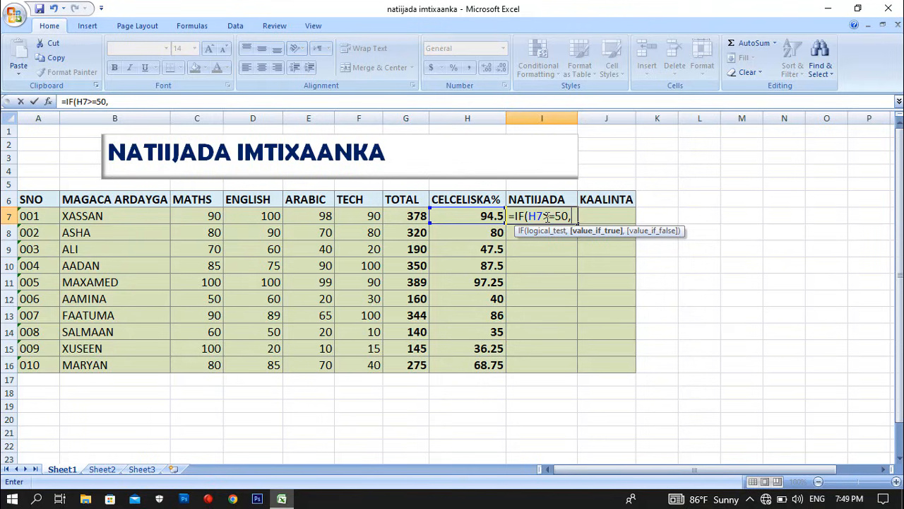
{"action": "type", "text": "\"GUDBEY"}
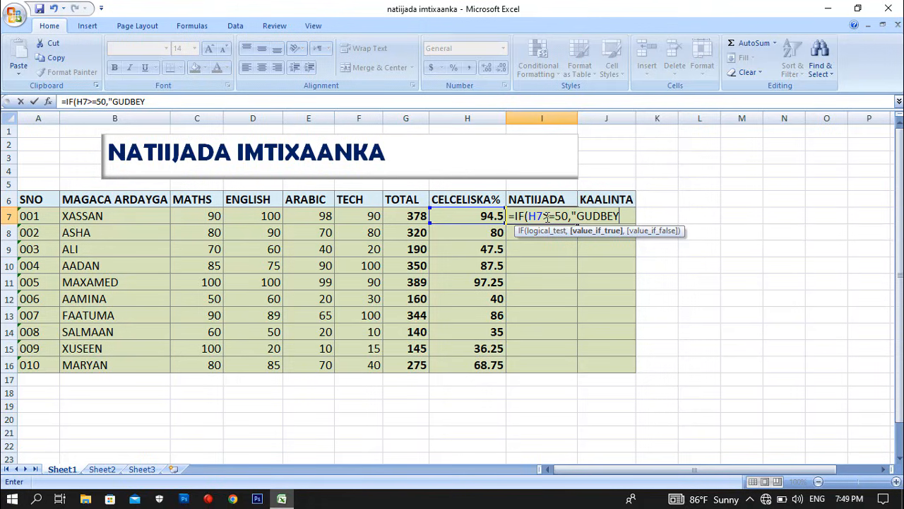
{"action": "type", "text": "\",\""}
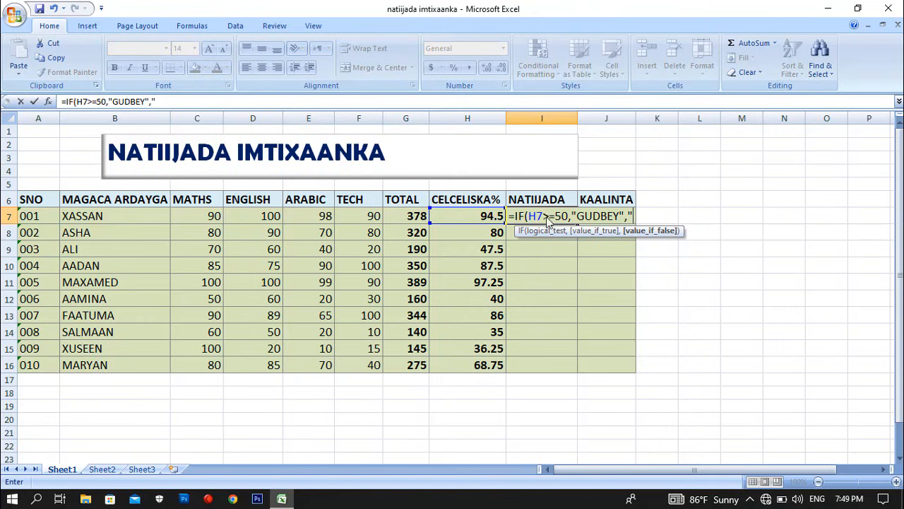
{"action": "type", "text": "D"}
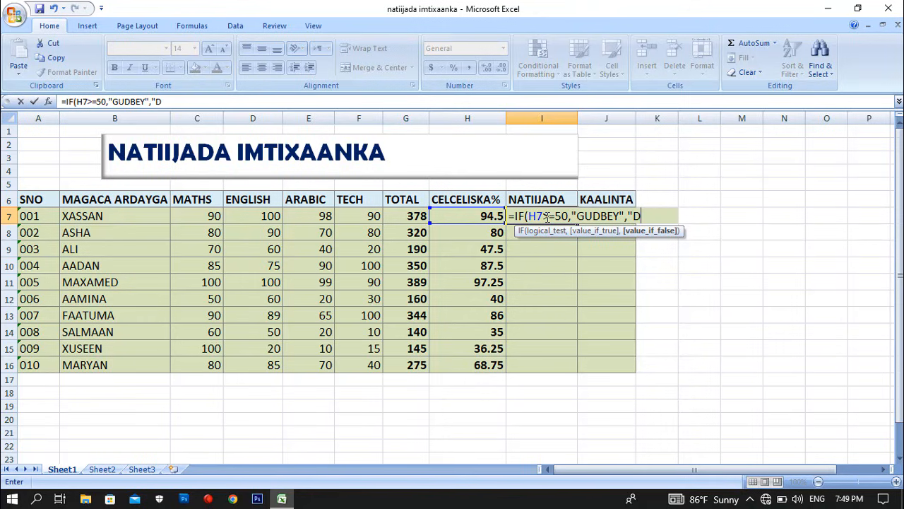
{"action": "type", "text": "HACAY\""}
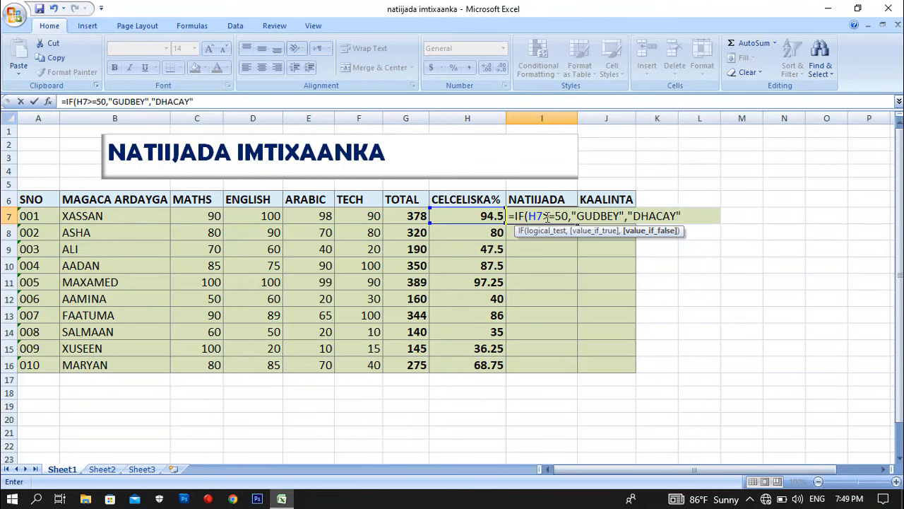
{"action": "type", "text": ")"}
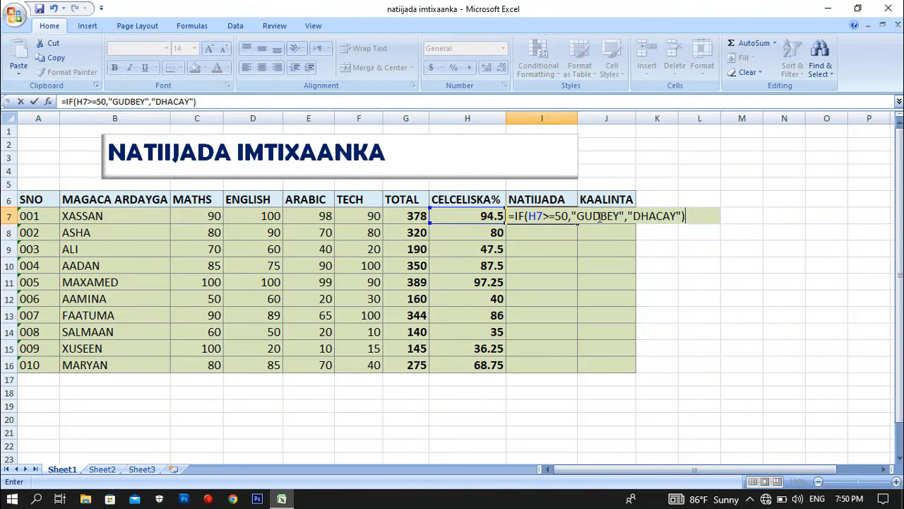
{"action": "key", "text": "Return"}
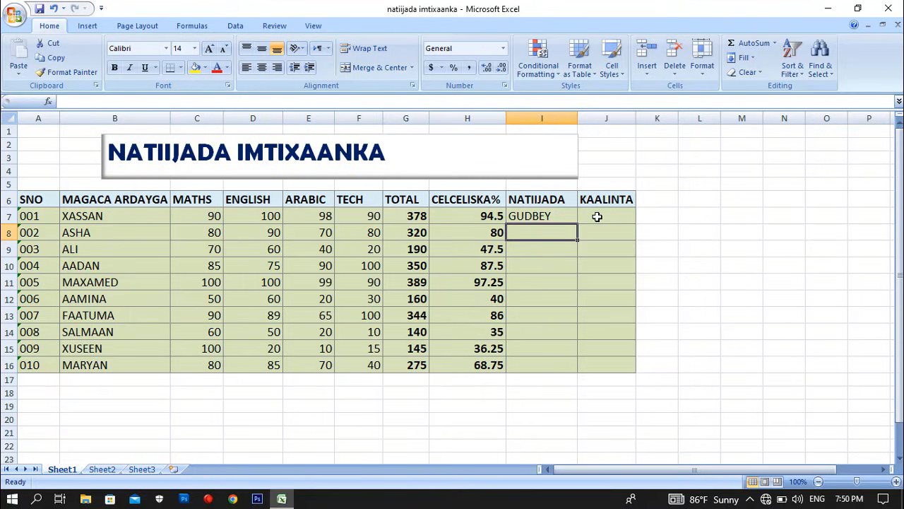
Fill the IF formula from I7 down through I16 and check the copied formulas in I10 and I9.
{"action": "left_click", "coordinate": [540, 216]}
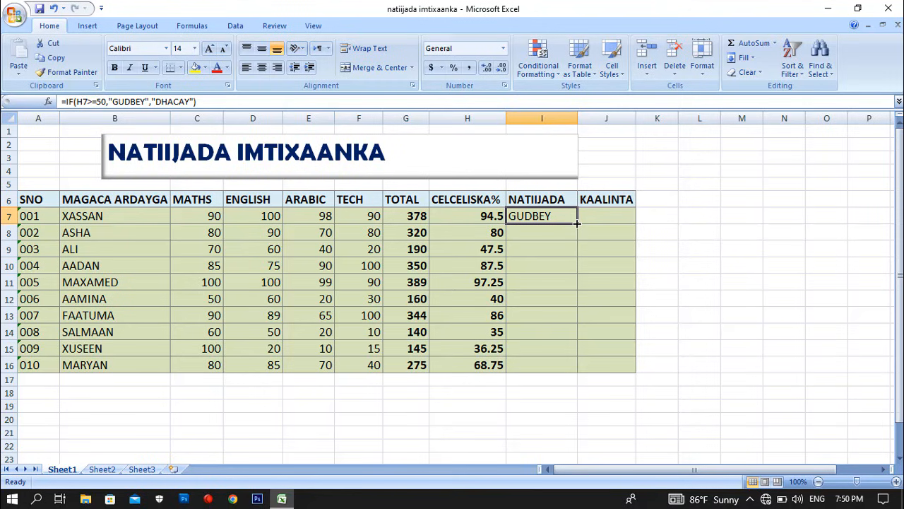
{"action": "left_click_drag", "start_coordinate": [576, 223], "coordinate": [570, 368]}
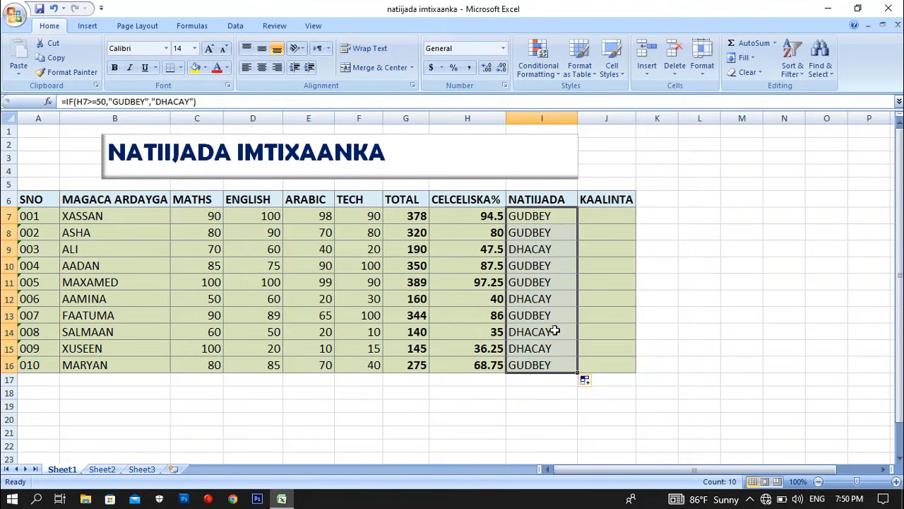
{"action": "left_click", "coordinate": [519, 261]}
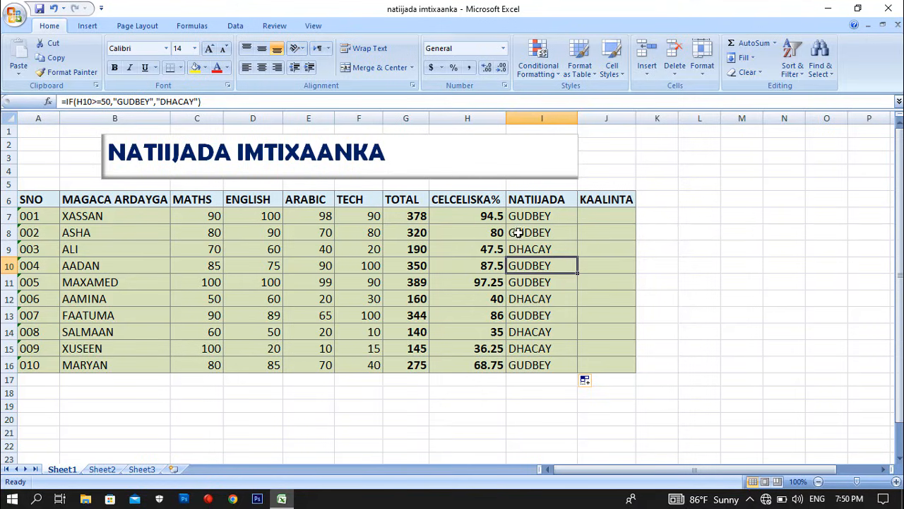
{"action": "left_click", "coordinate": [522, 250]}
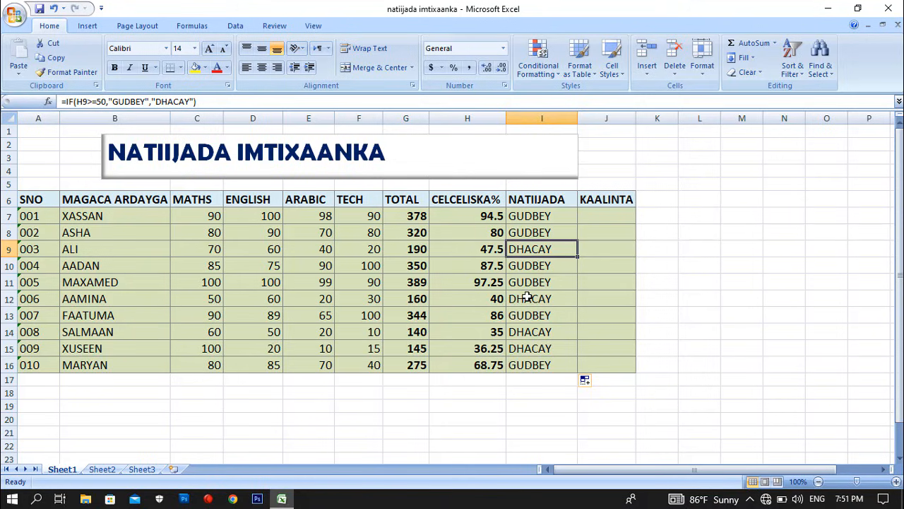
Start a RANK formula in cell J7 of the KAALINTA column.
{"action": "double_click", "coordinate": [596, 216]}
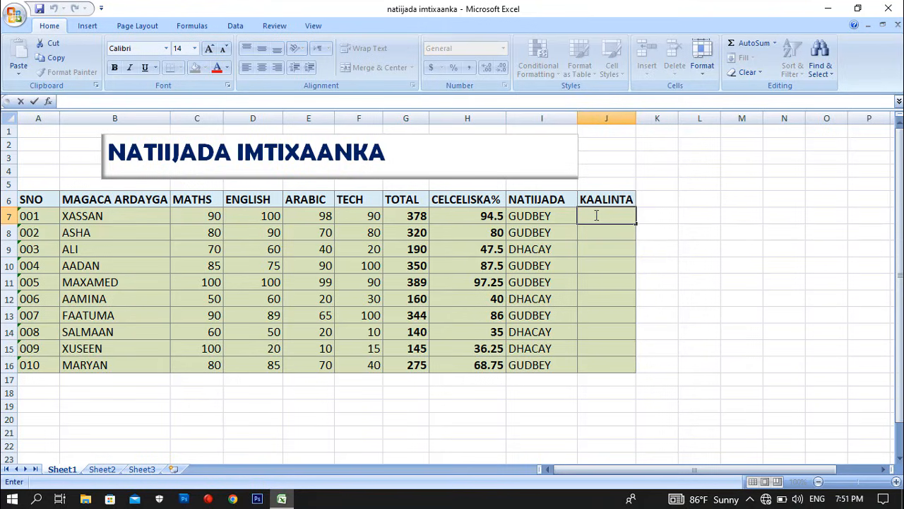
{"action": "type", "text": "="}
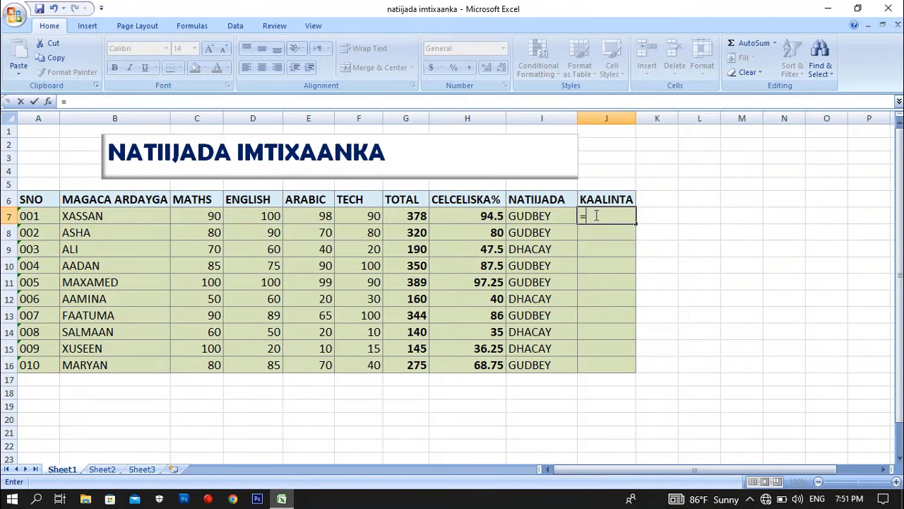
{"action": "type", "text": "RANK"}
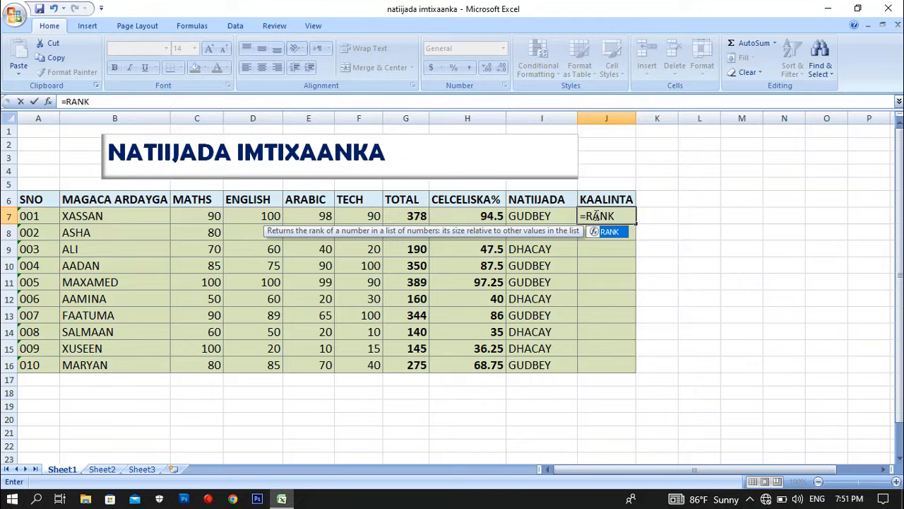
{"action": "double_click", "coordinate": [611, 233]}
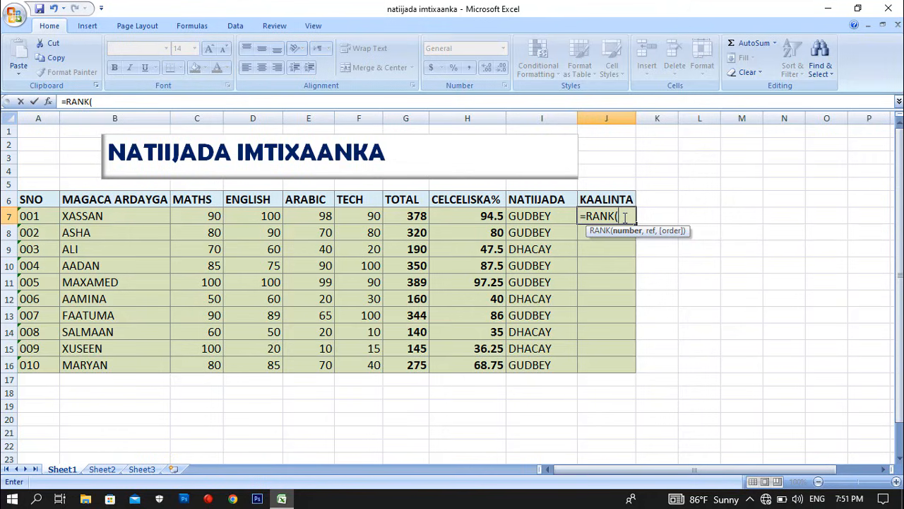
{"action": "type", "text": "G"}
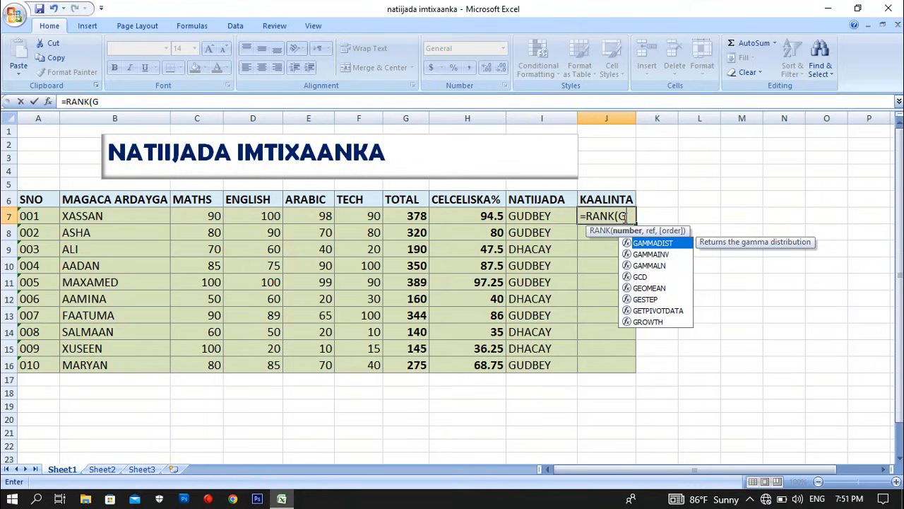
{"action": "type", "text": "7"}
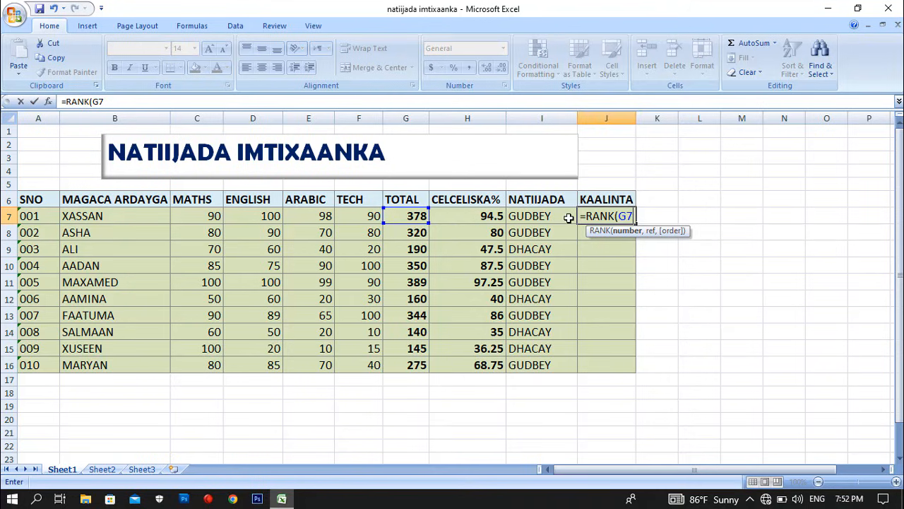
{"action": "key", "text": "BackSpace"}
{"action": "key", "text": "BackSpace"}
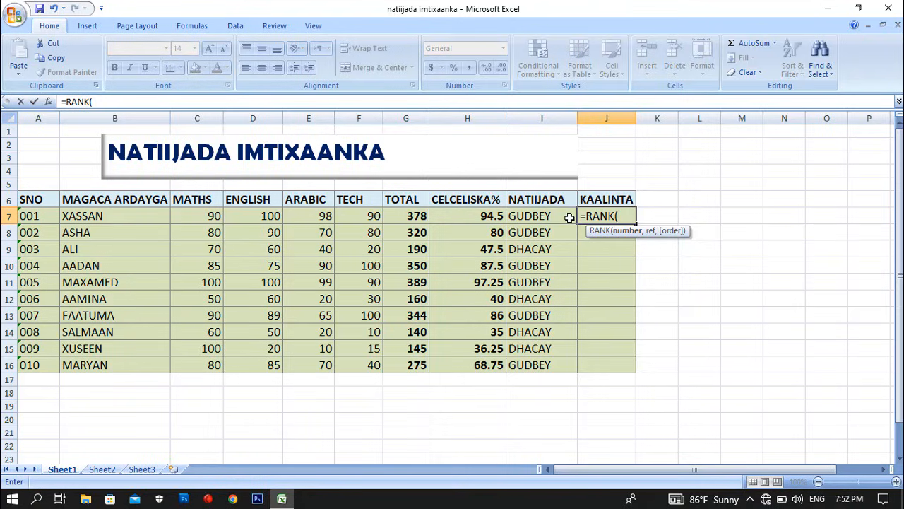
Complete the formula in J7 as =RANK(G7,$G$7:$G$16), ranking the first student's total against all totals.
{"action": "left_click", "coordinate": [412, 216]}
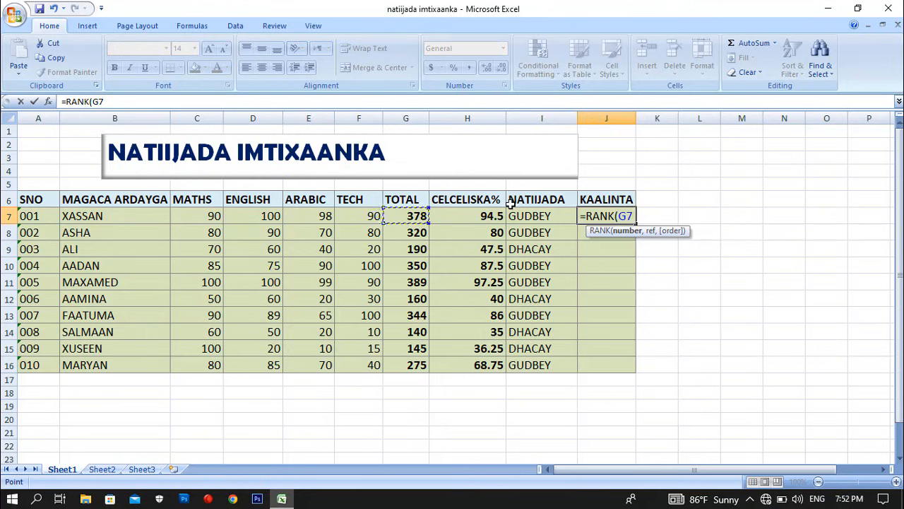
{"action": "type", "text": ","}
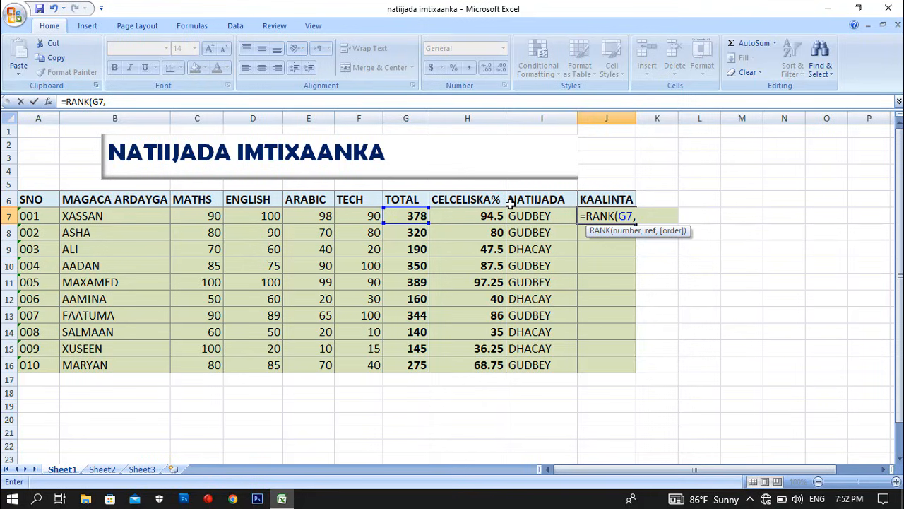
{"action": "type", "text": "$G"}
{"action": "type", "text": "$7:$G"}
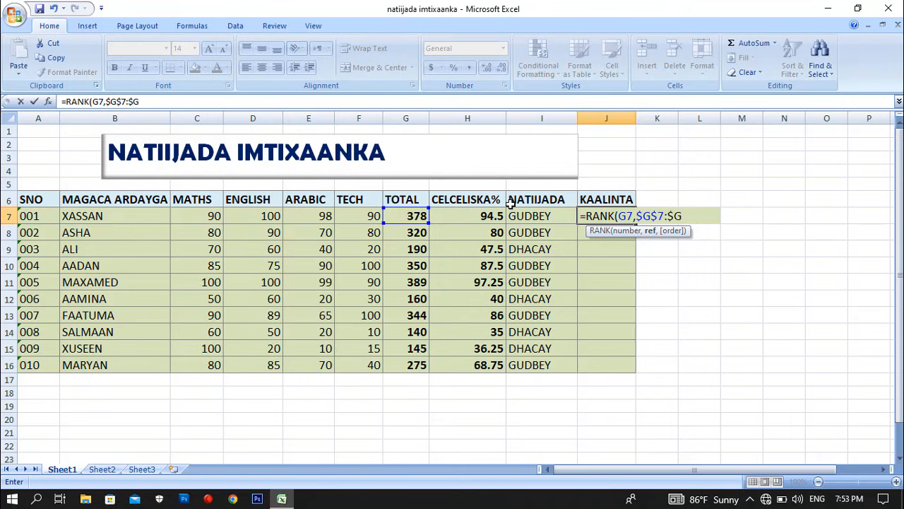
{"action": "type", "text": "$16"}
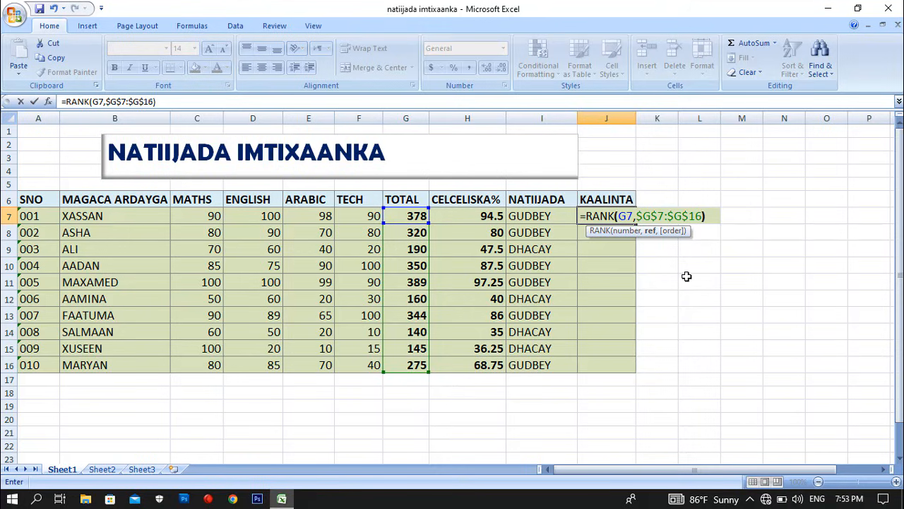
{"action": "key", "text": "Return"}
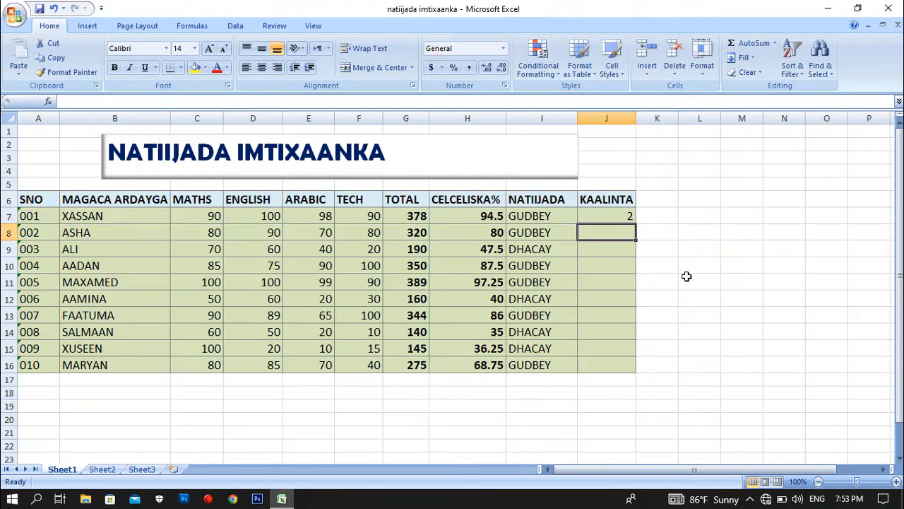
Fill the RANK formula from J7 down through J16 and check the copied formula in J11.
{"action": "left_click", "coordinate": [622, 219]}
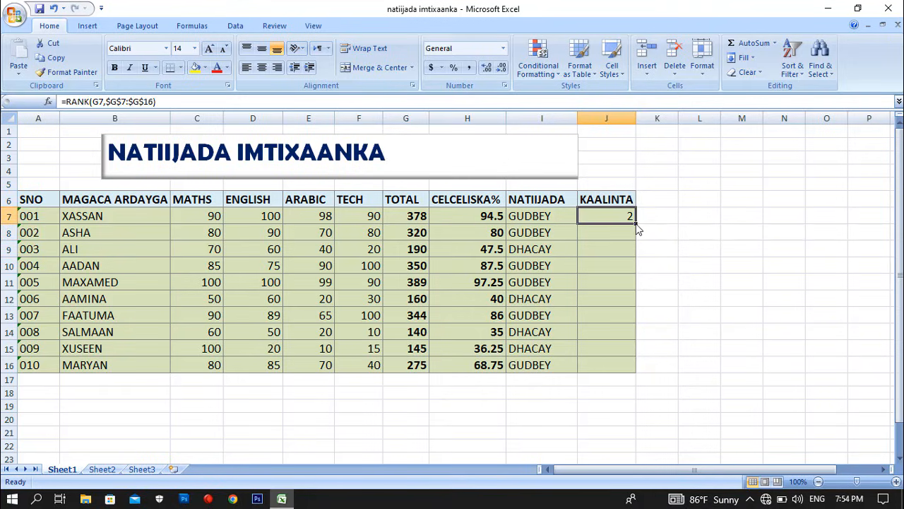
{"action": "left_click_drag", "start_coordinate": [635, 223], "coordinate": [631, 368]}
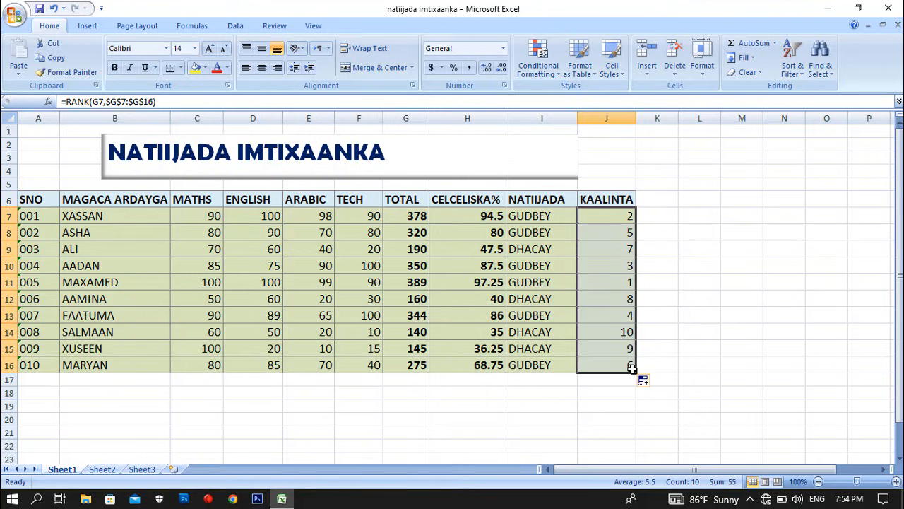
{"action": "left_click", "coordinate": [626, 285]}
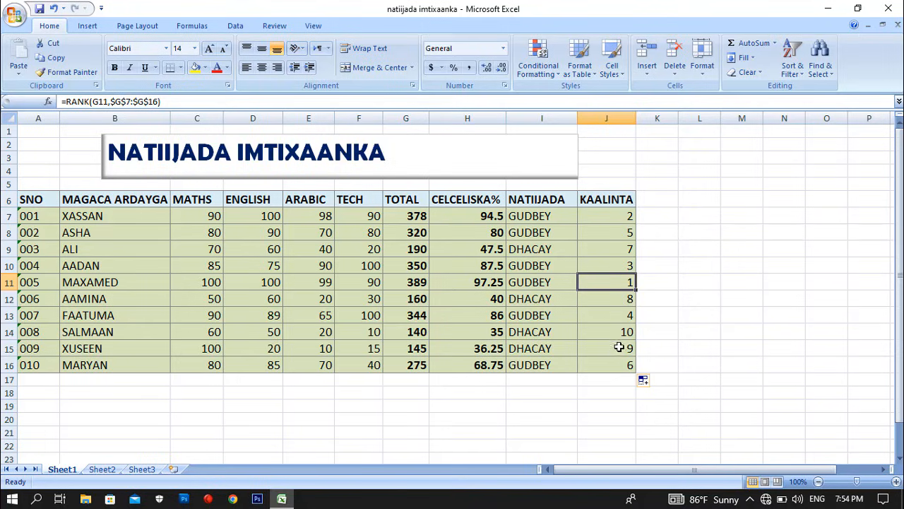
{"action": "left_click", "coordinate": [648, 202]}
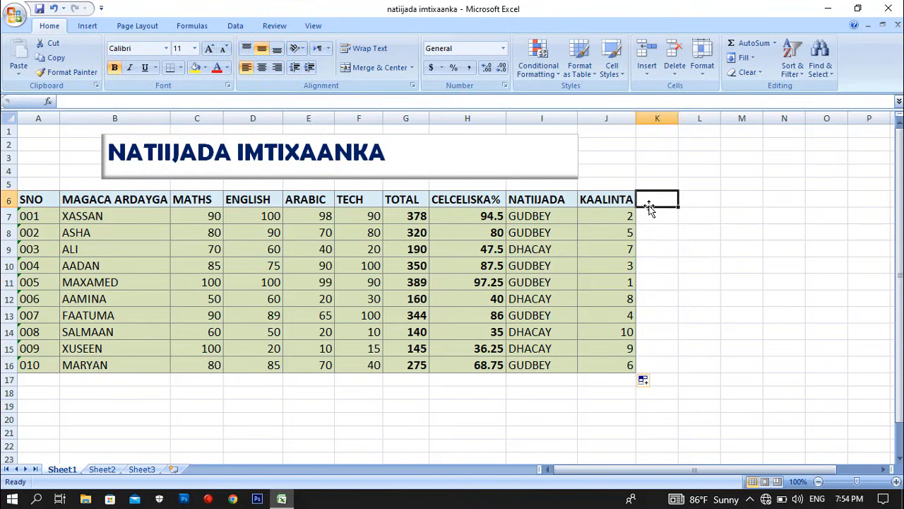
{"action": "left_click", "coordinate": [204, 185]}
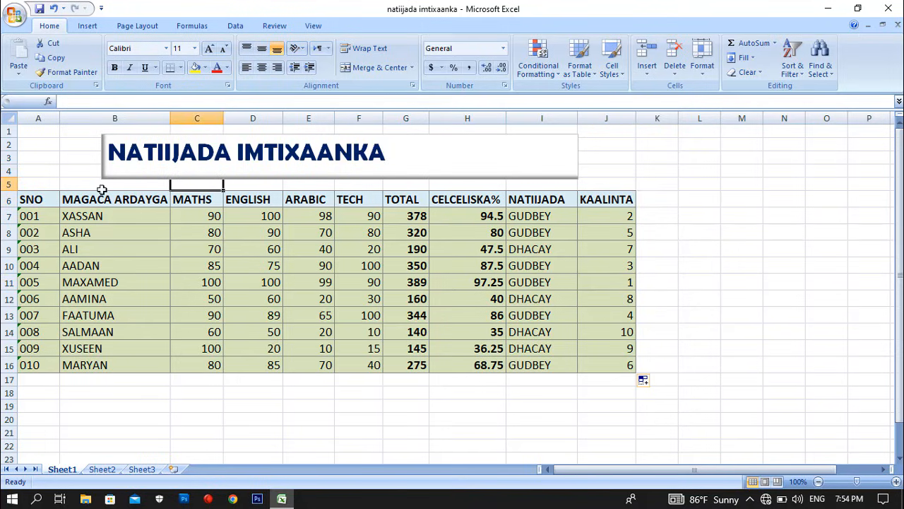
{"action": "left_click", "coordinate": [72, 181]}
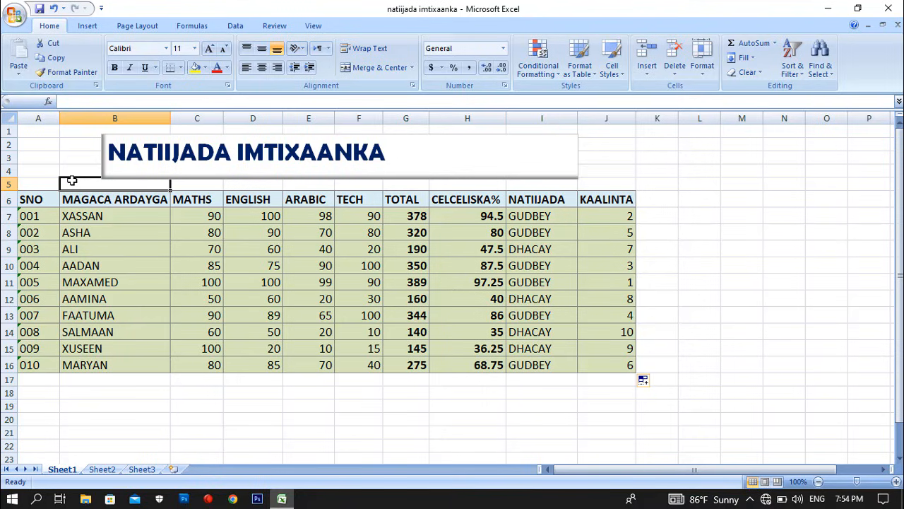
{"action": "left_click", "coordinate": [240, 384]}
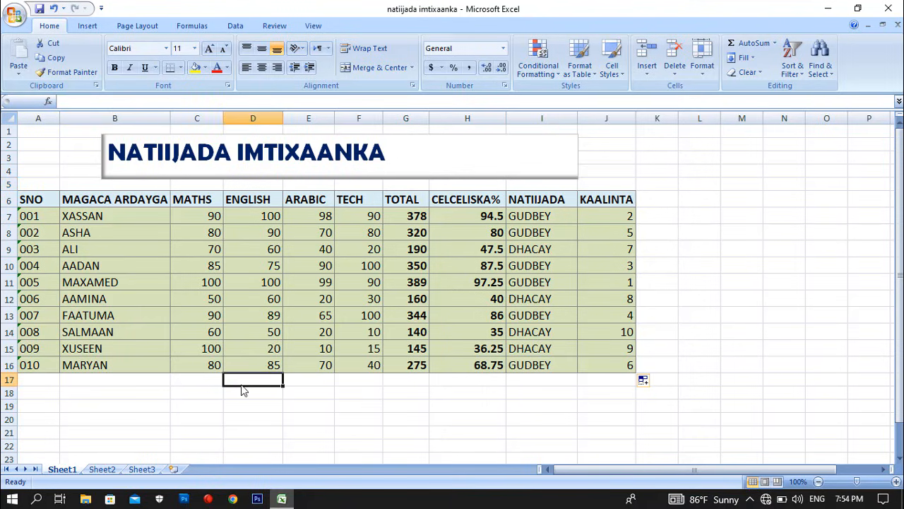